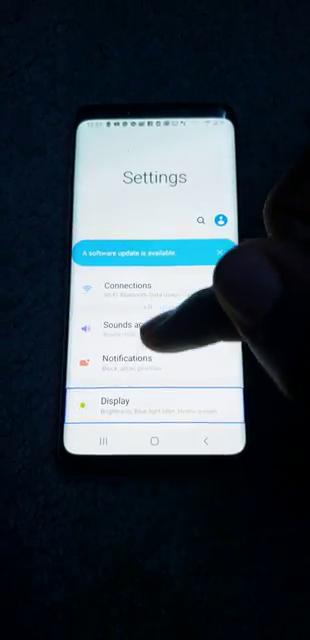
scroll(155, 300, "down", 3)
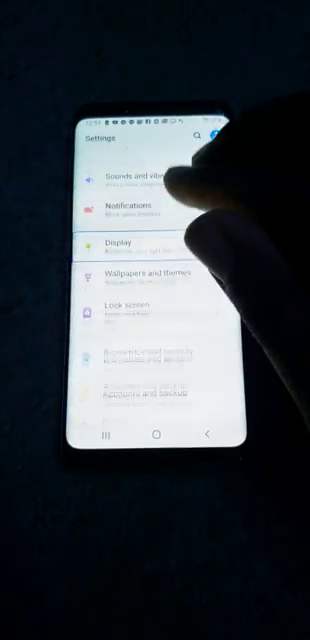
scroll(155, 300, "down", 2)
scroll(155, 300, "down", 2)
scroll(155, 300, "down", 1)
scroll(155, 300, "down", 1)
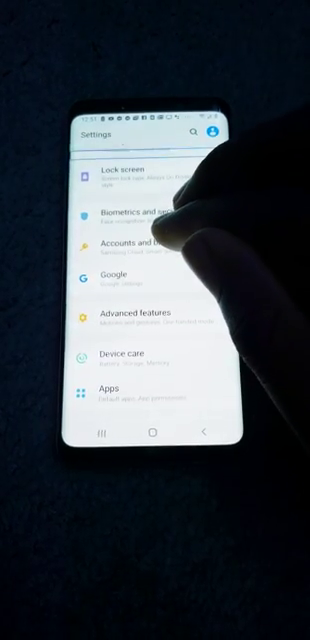
scroll(155, 300, "down", 1)
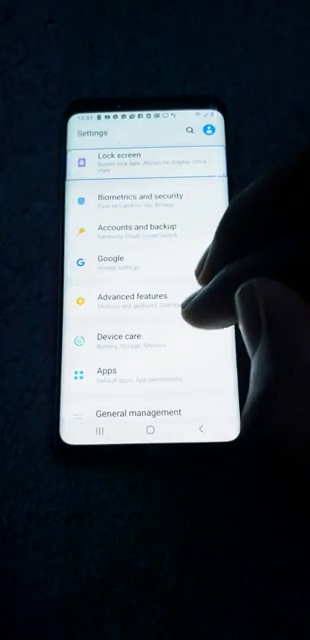
scroll(145, 300, "down", 2)
scroll(145, 300, "down", 2)
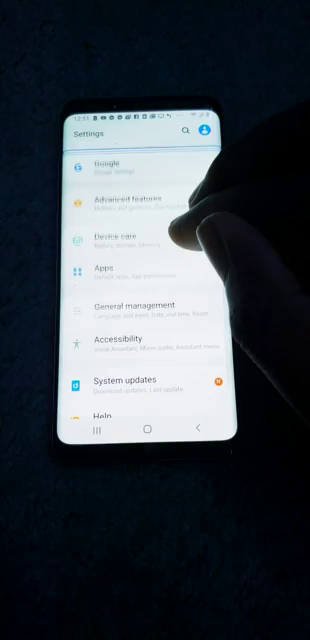
scroll(145, 300, "down", 1)
Step: Go into Accessibility settings to reach the Screen reader page
left_click(140, 328)
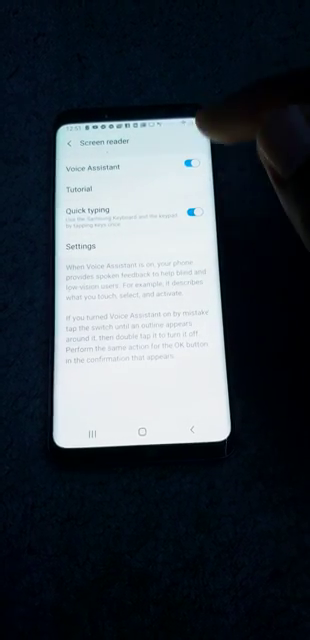
Step: Switch the Voice Assistant toggle off and confirm stopping it
double_click(193, 165)
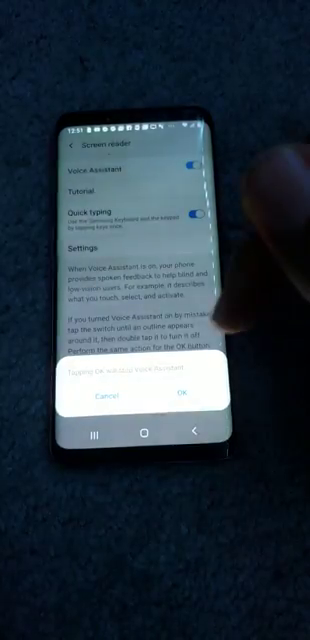
left_click(182, 393)
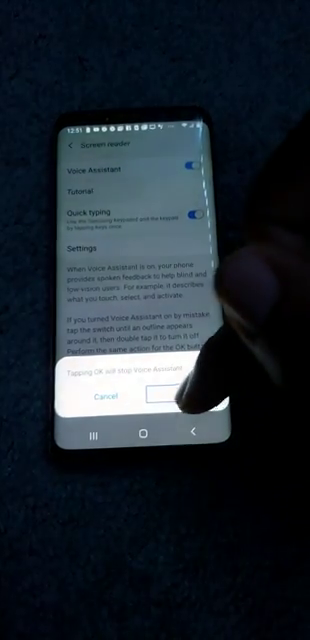